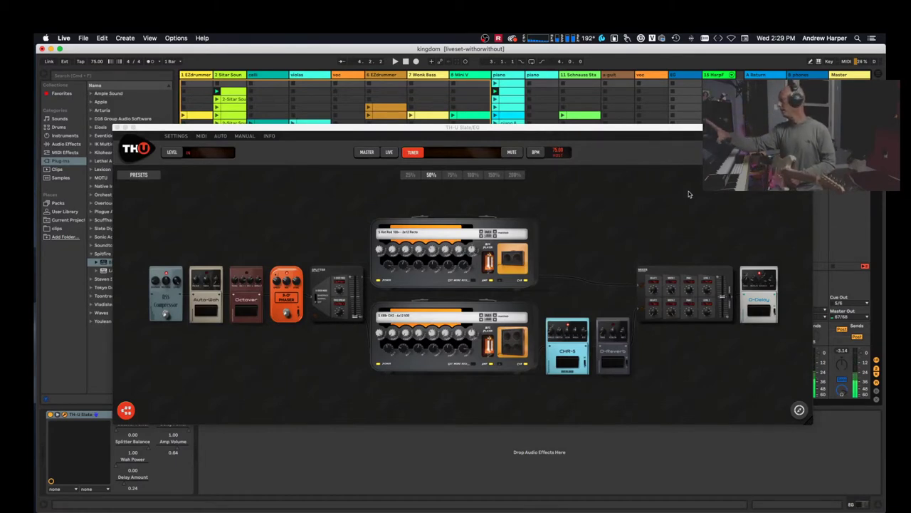
Show the presets and components lists and look through the American Classics presets
{"action": "left_click", "coordinate": [138, 174]}
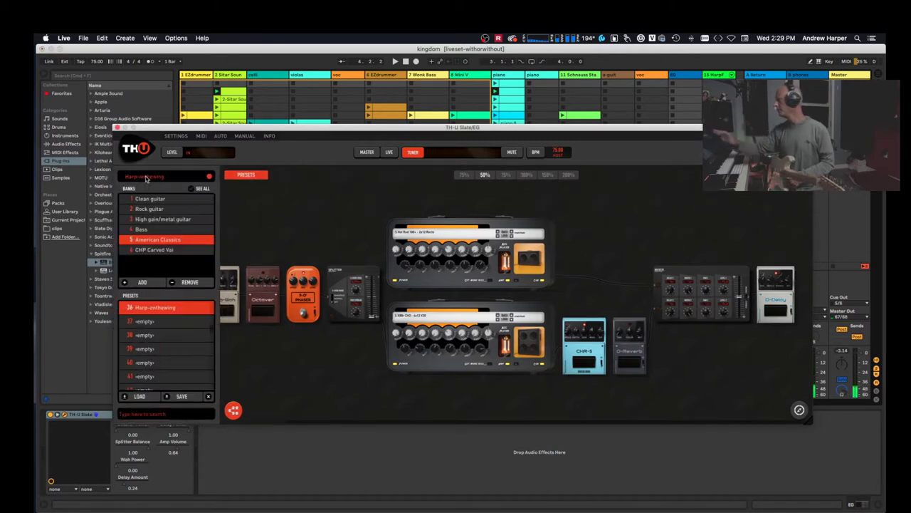
{"action": "left_click", "coordinate": [787, 174]}
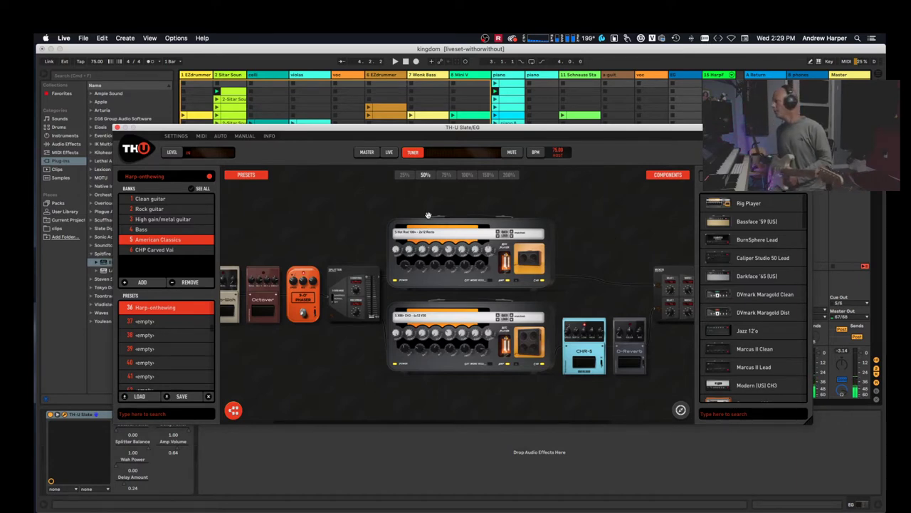
{"action": "scroll", "coordinate": [181, 354], "scroll_direction": "up", "scroll_amount": 3}
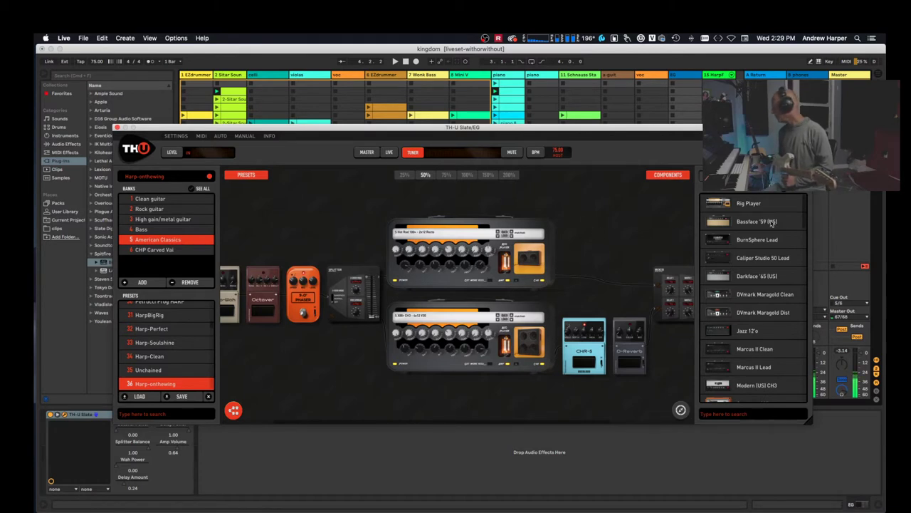
Examine the amplifier models in the components list, from Rig Player down to the first cabinets, and what each is modeled on
{"action": "mouse_move", "coordinate": [765, 236]}
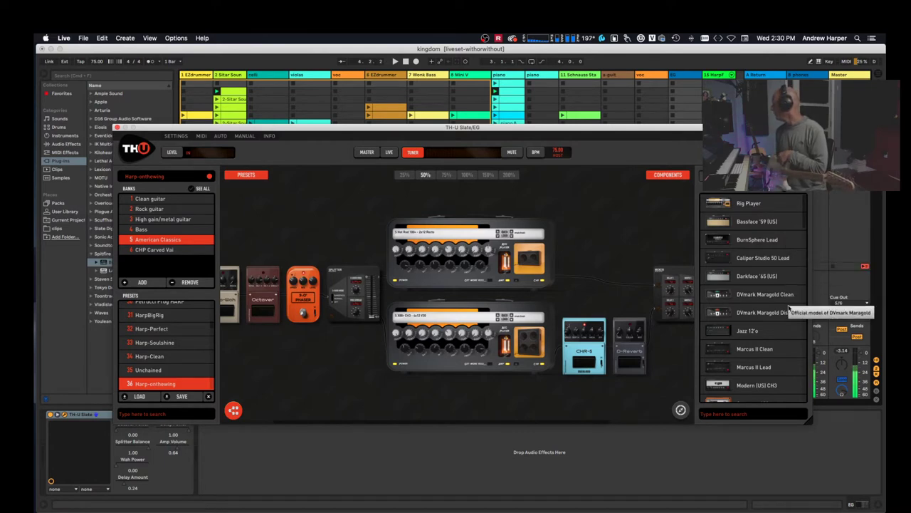
{"action": "scroll", "coordinate": [789, 330], "scroll_direction": "down", "scroll_amount": 2}
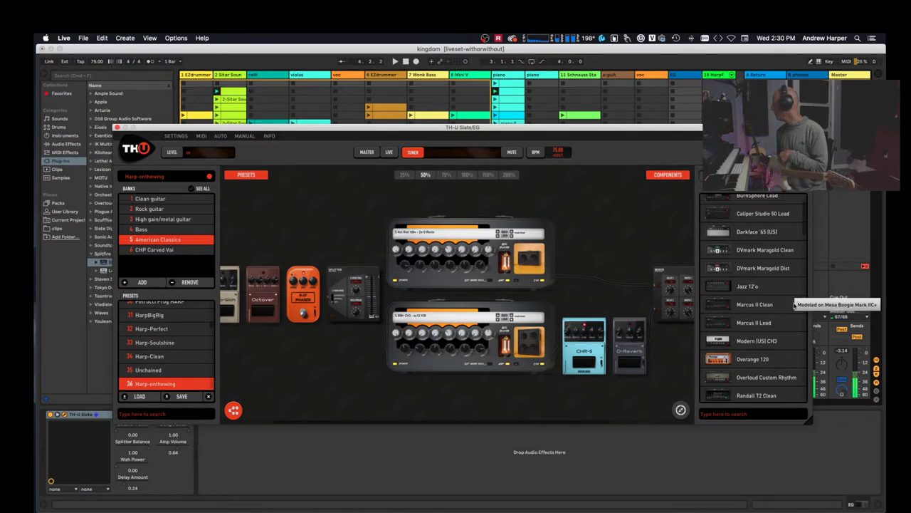
{"action": "scroll", "coordinate": [800, 343], "scroll_direction": "down", "scroll_amount": 3}
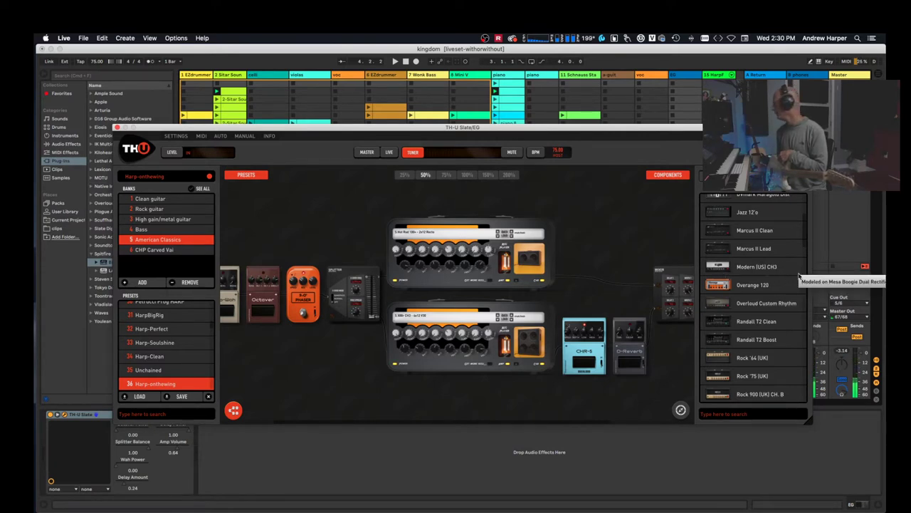
{"action": "scroll", "coordinate": [799, 279], "scroll_direction": "down", "scroll_amount": 2}
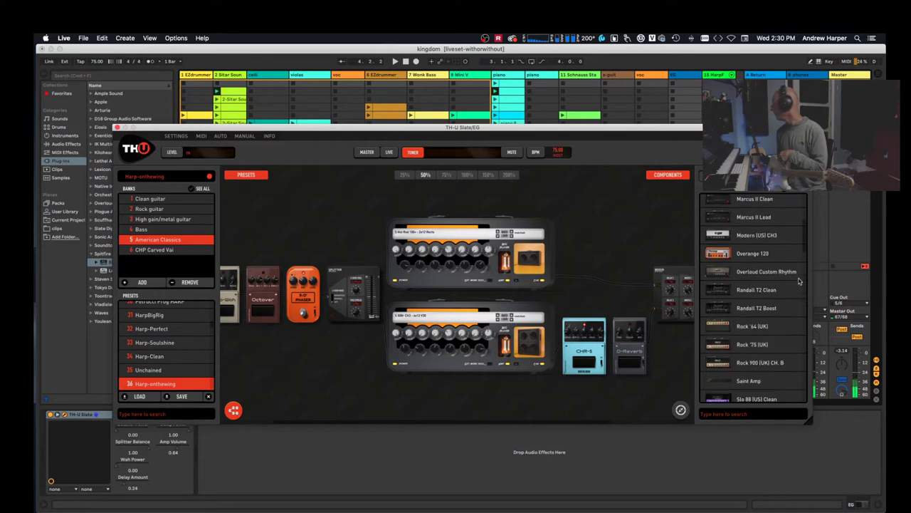
{"action": "scroll", "coordinate": [799, 280], "scroll_direction": "down", "scroll_amount": 3}
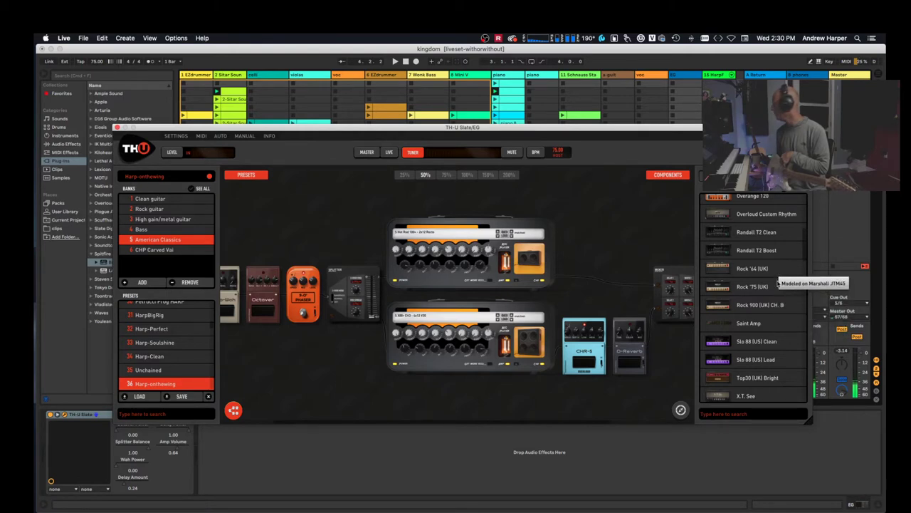
{"action": "scroll", "coordinate": [778, 277], "scroll_direction": "down", "scroll_amount": 3}
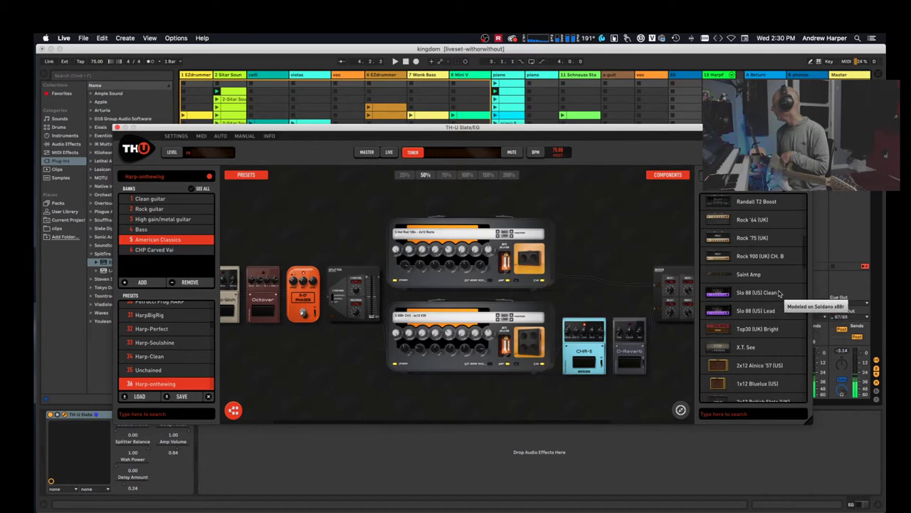
{"action": "scroll", "coordinate": [787, 314], "scroll_direction": "down", "scroll_amount": 5}
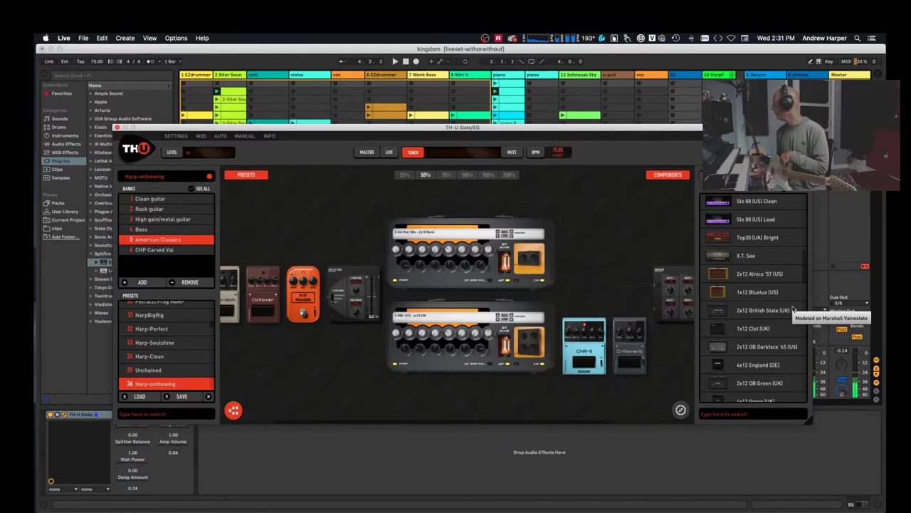
Highlight the Top30 (UK) Bright, Slo 88 (US) Clean and Rock '75 (UK) amps in turn, and review the other amp models
{"action": "left_click", "coordinate": [770, 239]}
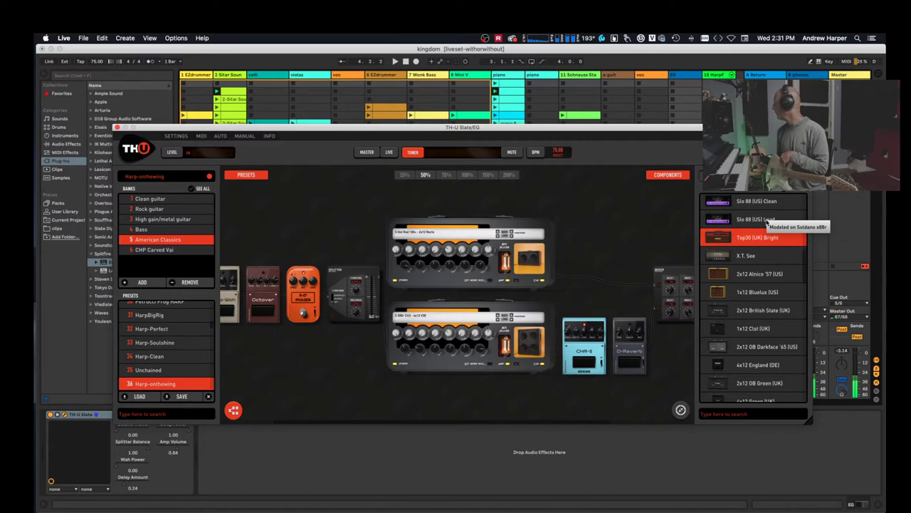
{"action": "scroll", "coordinate": [768, 223], "scroll_direction": "up", "scroll_amount": 5}
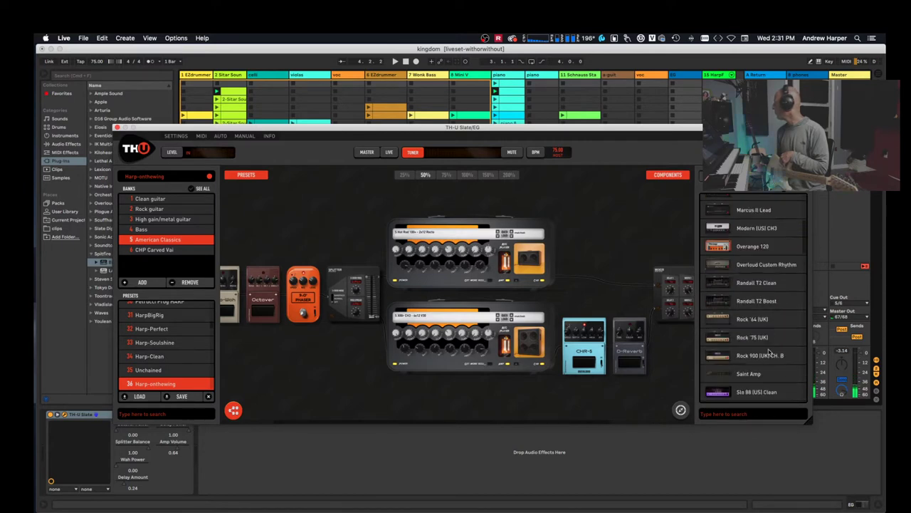
{"action": "left_click", "coordinate": [778, 393]}
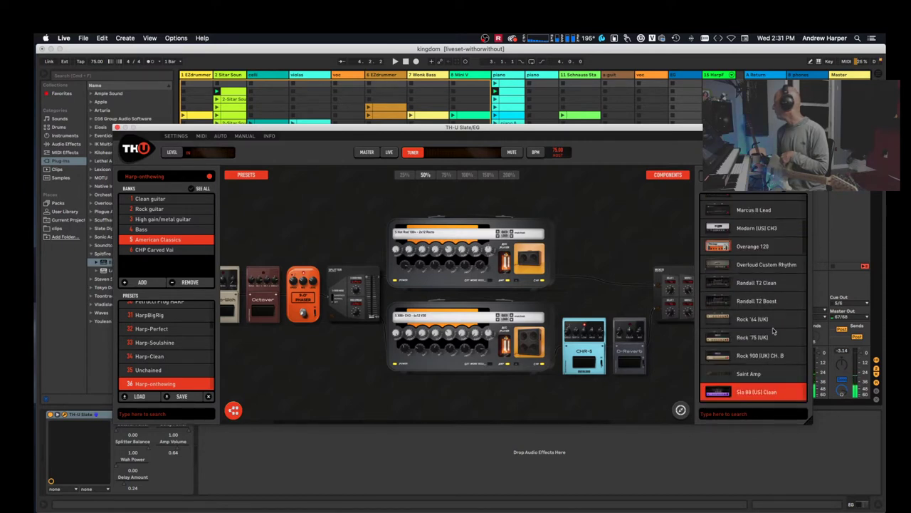
{"action": "left_click", "coordinate": [780, 339]}
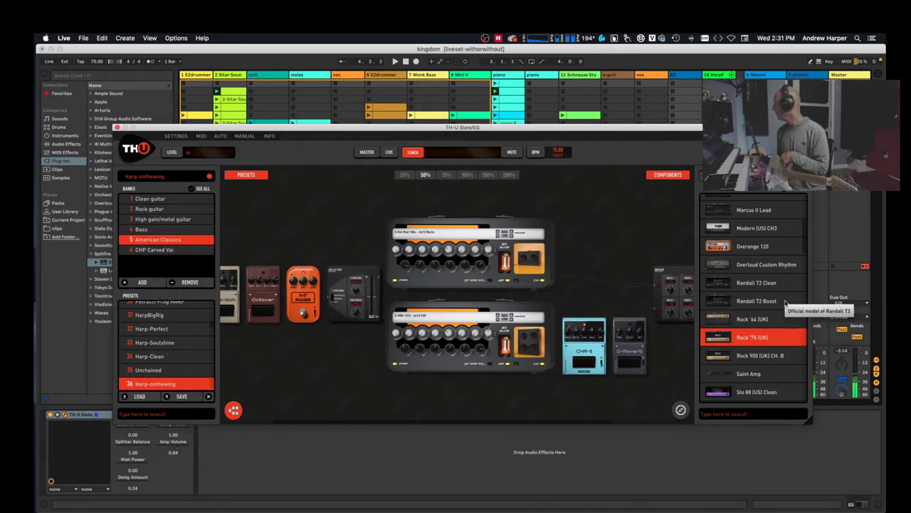
{"action": "scroll", "coordinate": [784, 299], "scroll_direction": "up", "scroll_amount": 2}
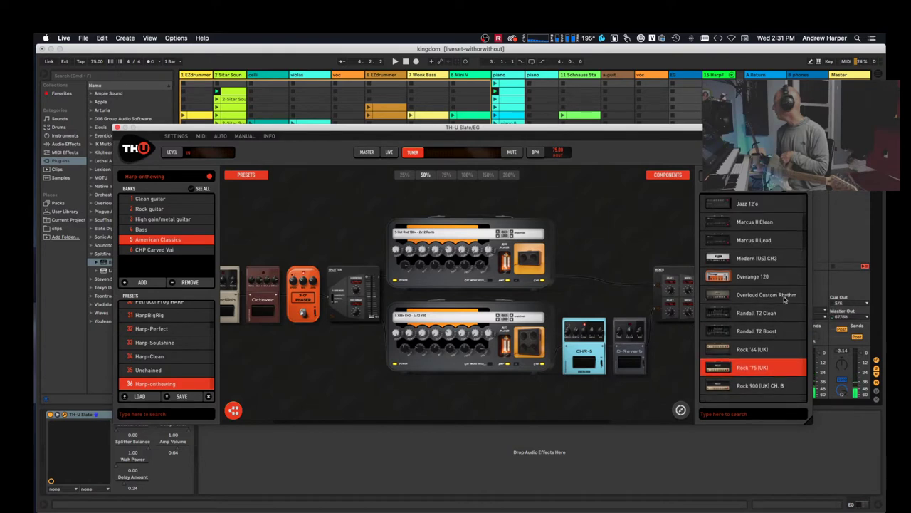
{"action": "scroll", "coordinate": [784, 280], "scroll_direction": "up", "scroll_amount": 1}
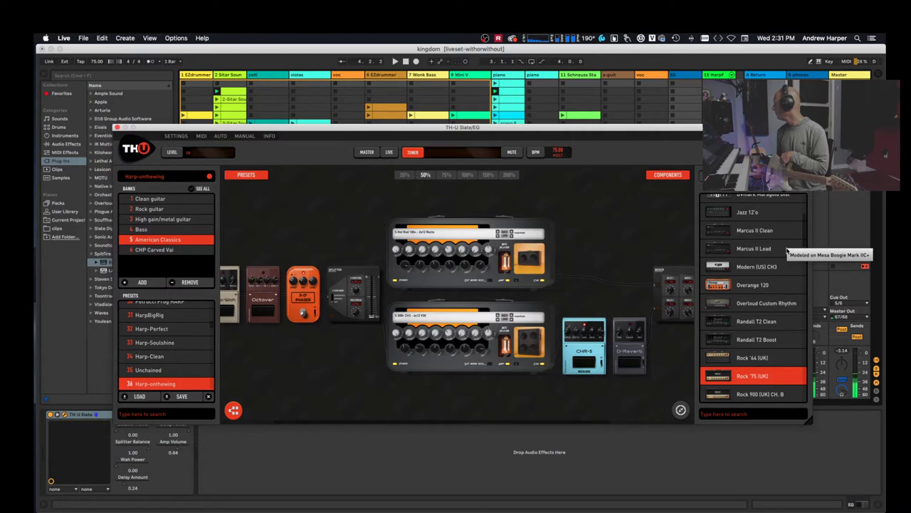
{"action": "scroll", "coordinate": [788, 246], "scroll_direction": "up", "scroll_amount": 8}
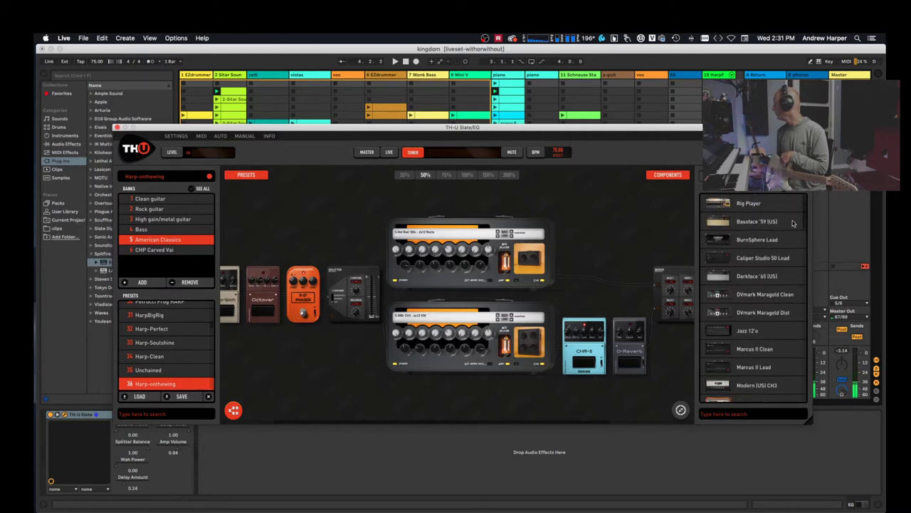
Look through the available cabinets and effect pedals in the components list, as far as the delays
{"action": "scroll", "coordinate": [786, 334], "scroll_direction": "down", "scroll_amount": 15}
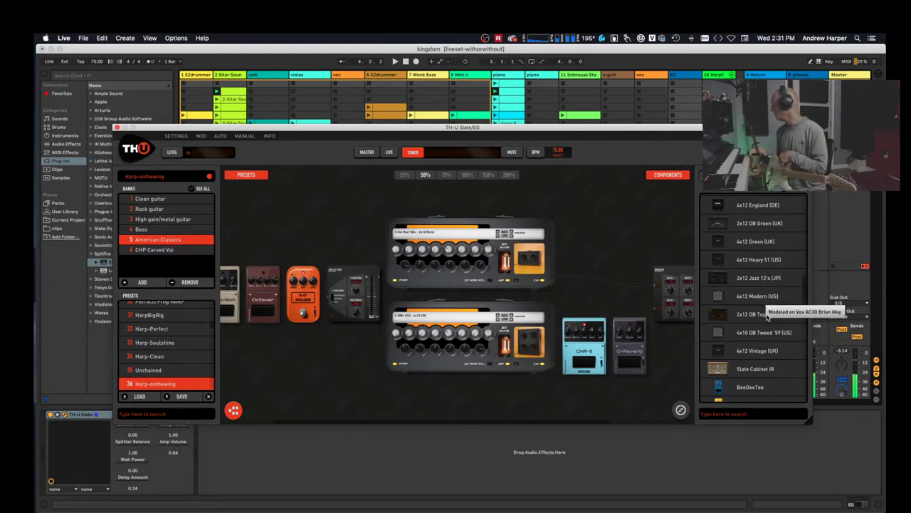
{"action": "scroll", "coordinate": [769, 363], "scroll_direction": "down", "scroll_amount": 3}
{"action": "scroll", "coordinate": [769, 363], "scroll_direction": "down", "scroll_amount": 4}
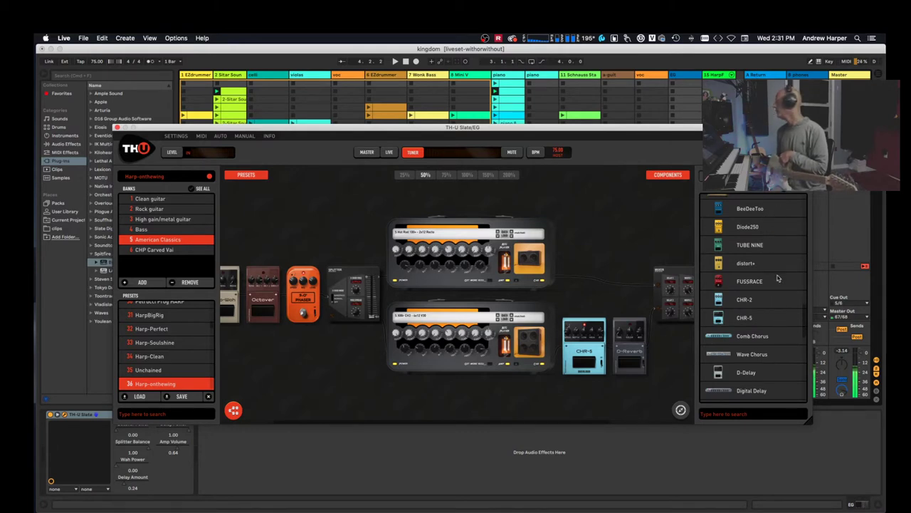
Examine the preset's signal chain from the compressor through the splitter, both amps and mixer to the D-Delay, and return to its start
{"action": "left_click_drag", "start_coordinate": [313, 225], "coordinate": [400, 226]}
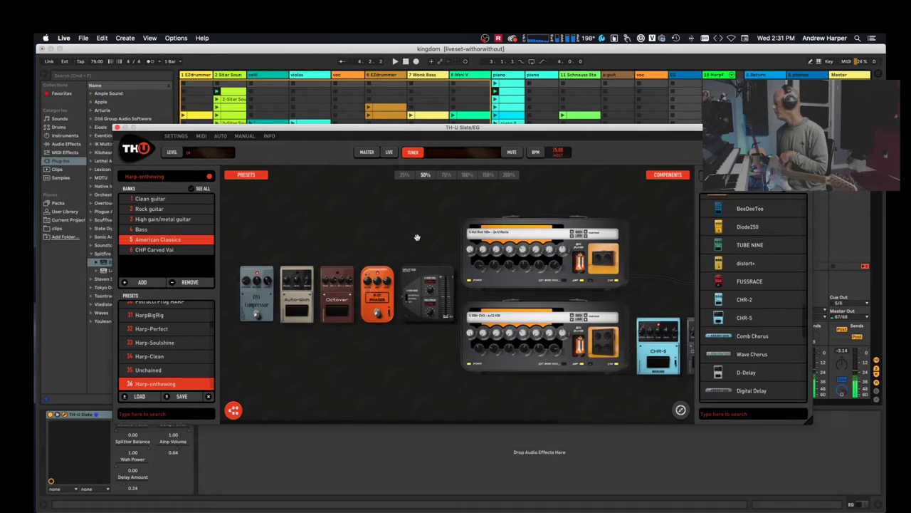
{"action": "left_click_drag", "start_coordinate": [424, 247], "coordinate": [302, 245]}
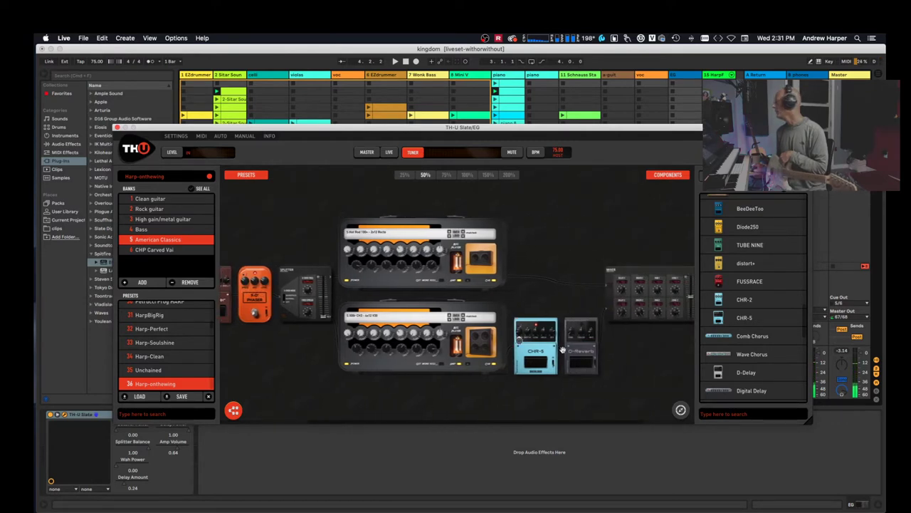
{"action": "left_click_drag", "start_coordinate": [648, 350], "coordinate": [578, 351]}
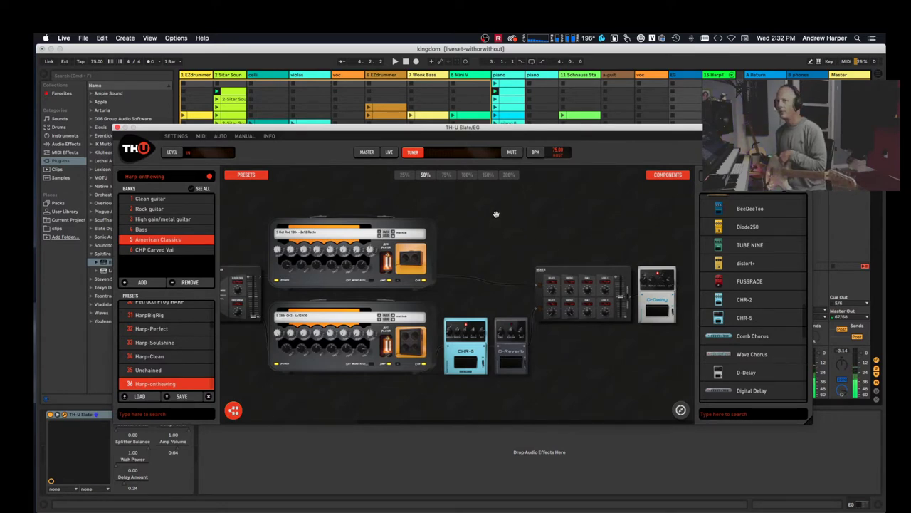
{"action": "left_click_drag", "start_coordinate": [303, 197], "coordinate": [487, 197]}
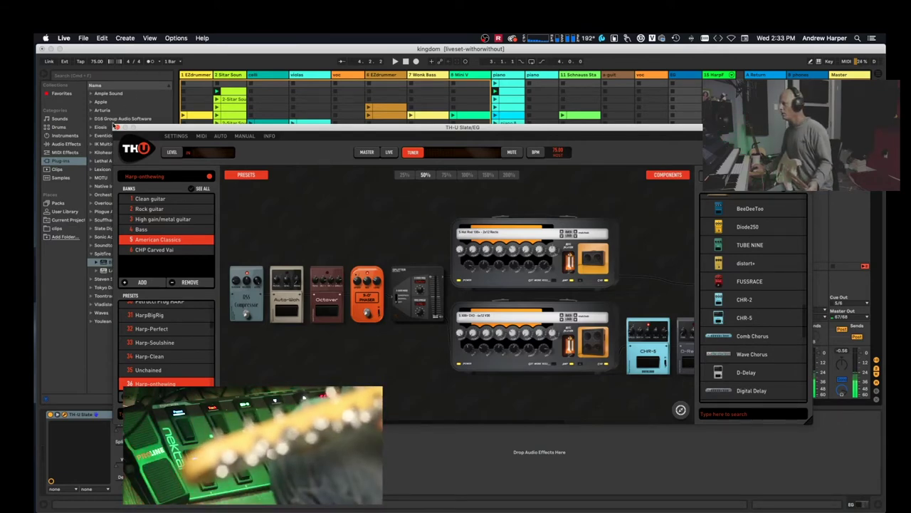
Uncover the session clips behind the plug-in window and review the MIDI mappings in MIDI map mode, leaving that mode when done
{"action": "left_click_drag", "start_coordinate": [148, 129], "coordinate": [245, 169]}
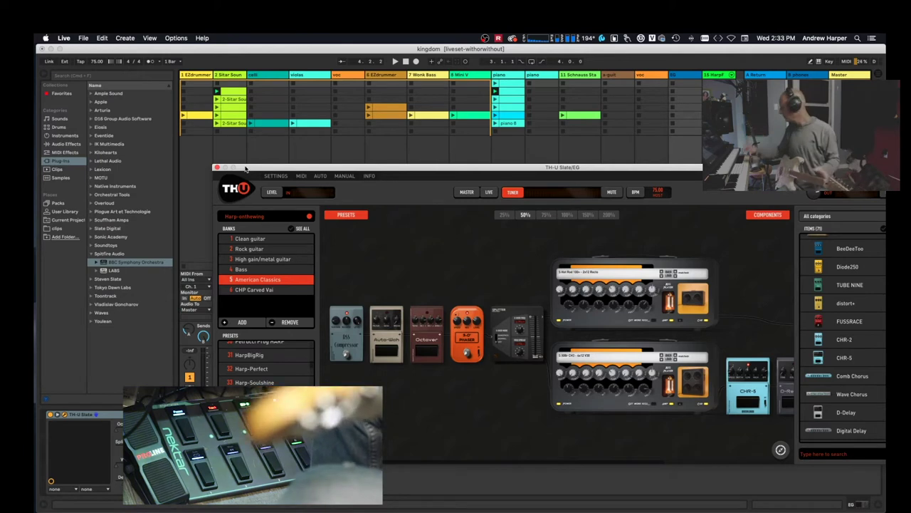
{"action": "key", "text": "super+m"}
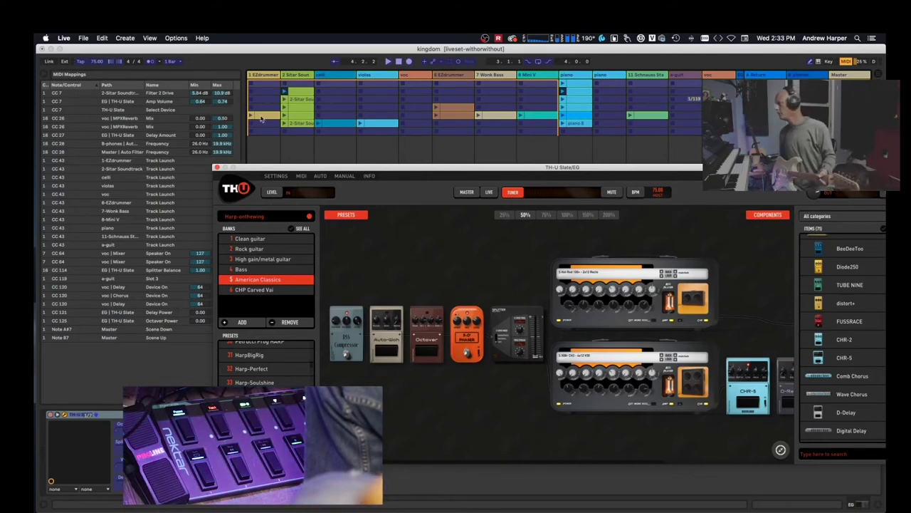
{"action": "left_click_drag", "start_coordinate": [260, 172], "coordinate": [306, 166]}
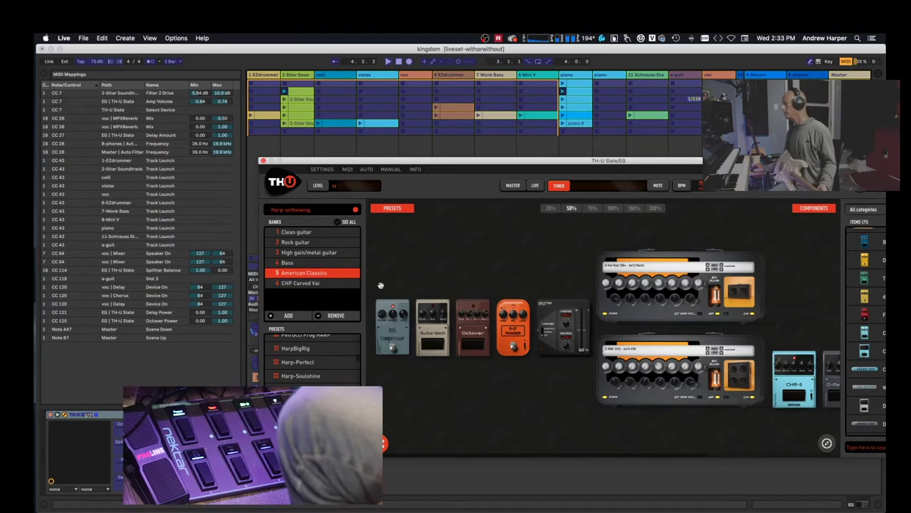
{"action": "key", "text": "super+m"}
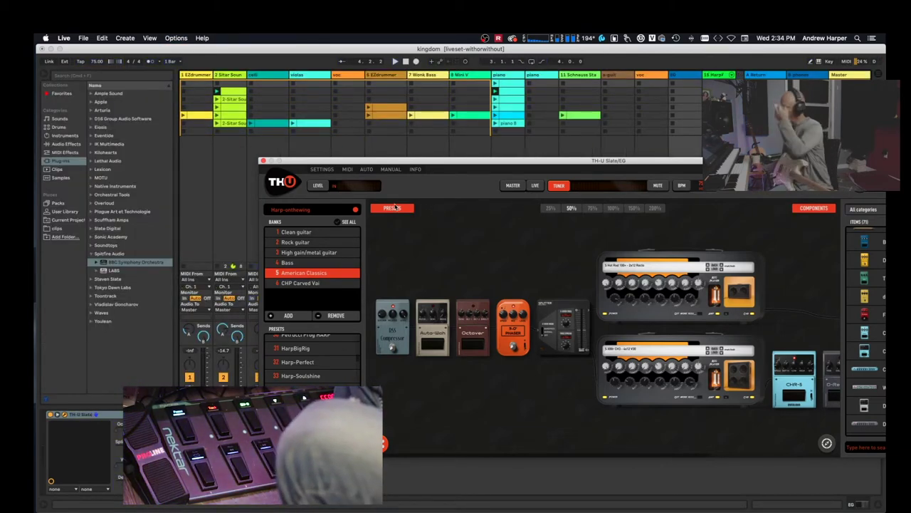
Reposition the TH-U window so it is fully visible and hide its components and presets lists to show the entire rig
{"action": "left_click_drag", "start_coordinate": [487, 164], "coordinate": [346, 152]}
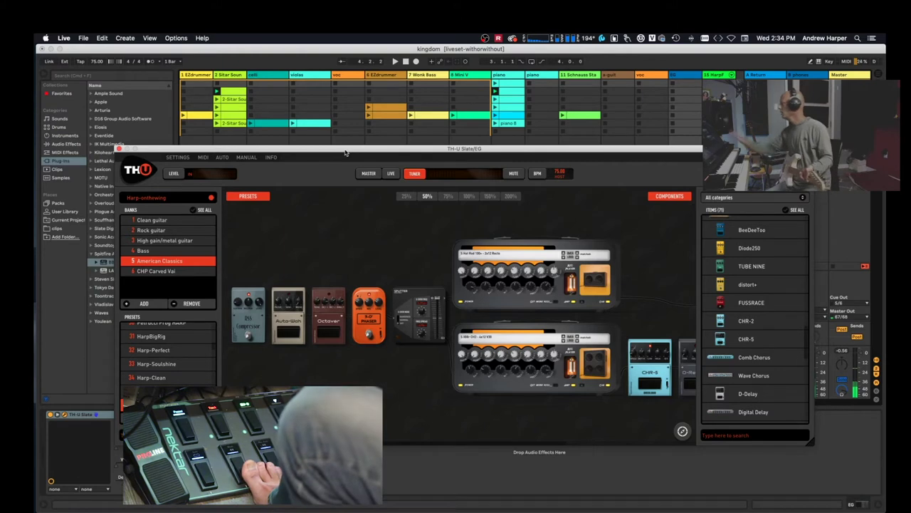
{"action": "left_click", "coordinate": [672, 198]}
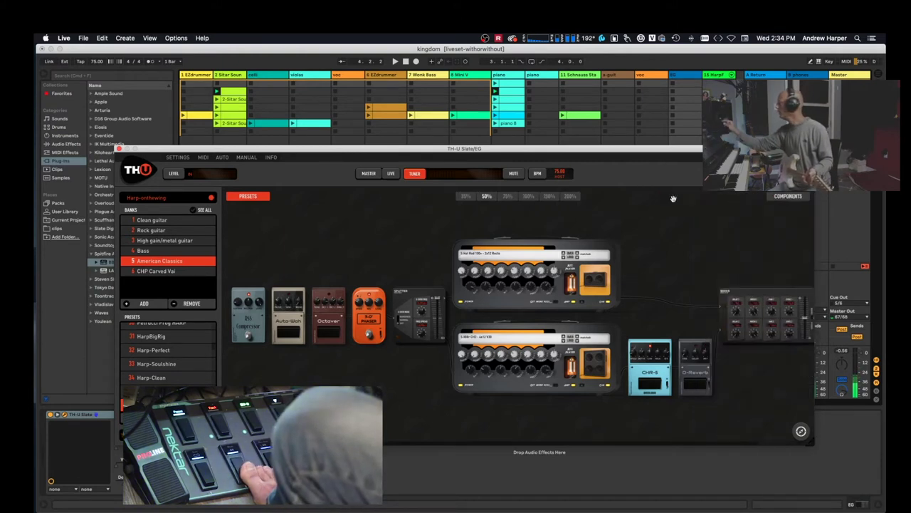
{"action": "left_click", "coordinate": [248, 196]}
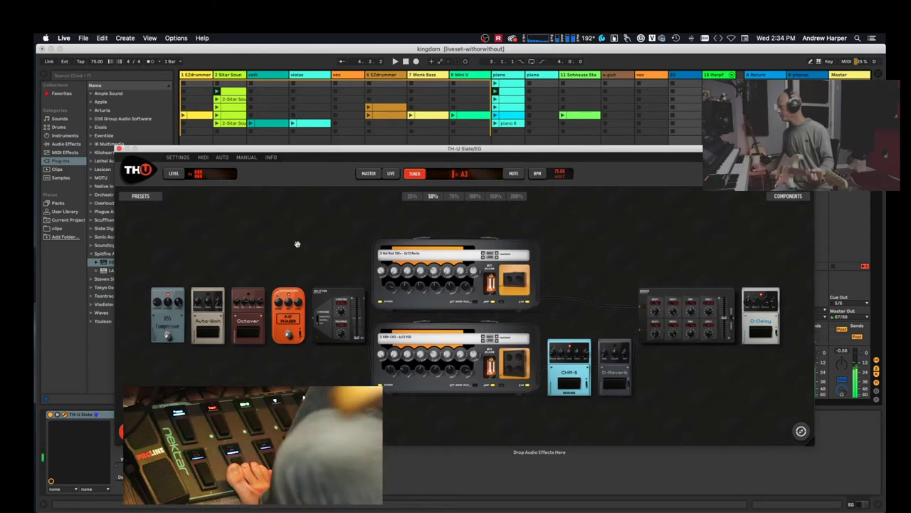
Enlarge the rig view to 75% and examine the pedals, splitter, both amps, mixer and D-Delay up close
{"action": "left_click_drag", "start_coordinate": [464, 373], "coordinate": [463, 370]}
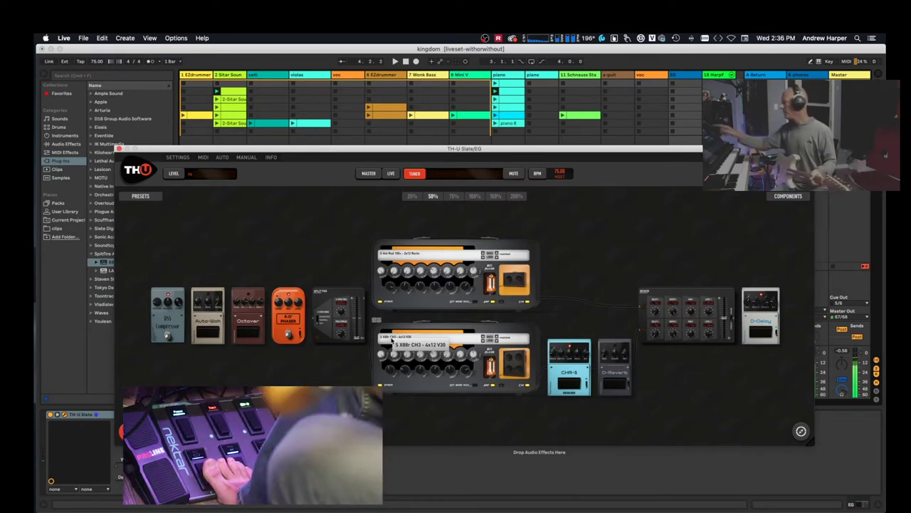
{"action": "left_click", "coordinate": [453, 196]}
{"action": "left_click_drag", "start_coordinate": [249, 374], "coordinate": [423, 381]}
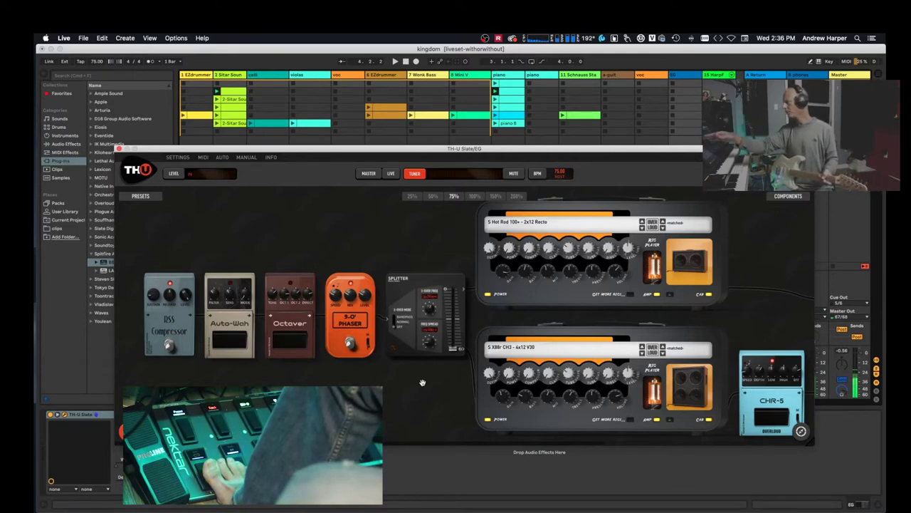
{"action": "left_click_drag", "start_coordinate": [422, 383], "coordinate": [314, 384]}
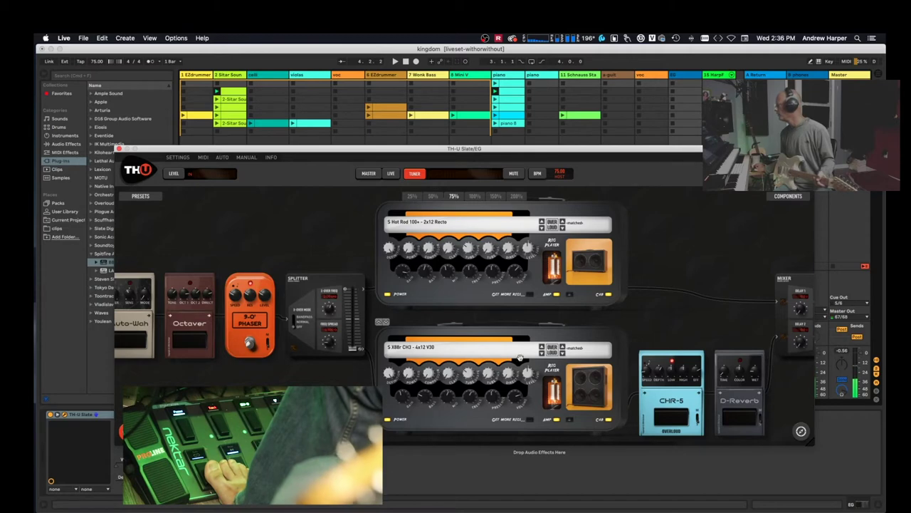
{"action": "left_click_drag", "start_coordinate": [730, 274], "coordinate": [500, 268]}
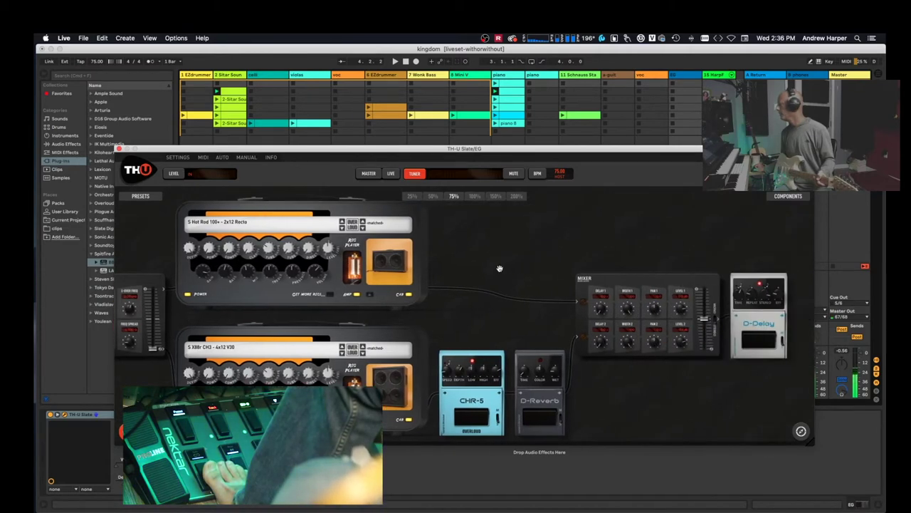